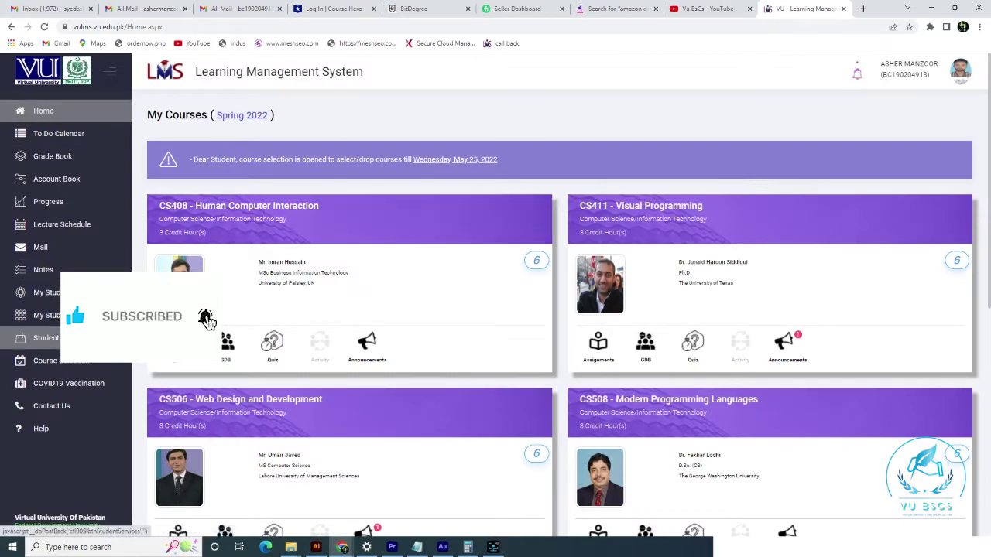
Step: Open the Account Book and go to the unpaid installment challan at the end of the list
left_click(51, 185)
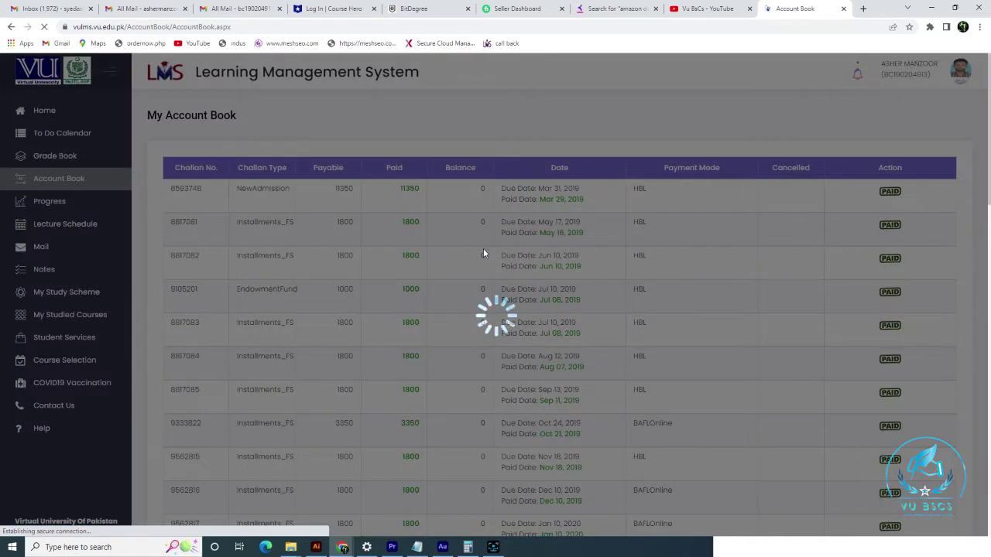
scroll(483, 253, "down", 6)
scroll(483, 253, "down", 10)
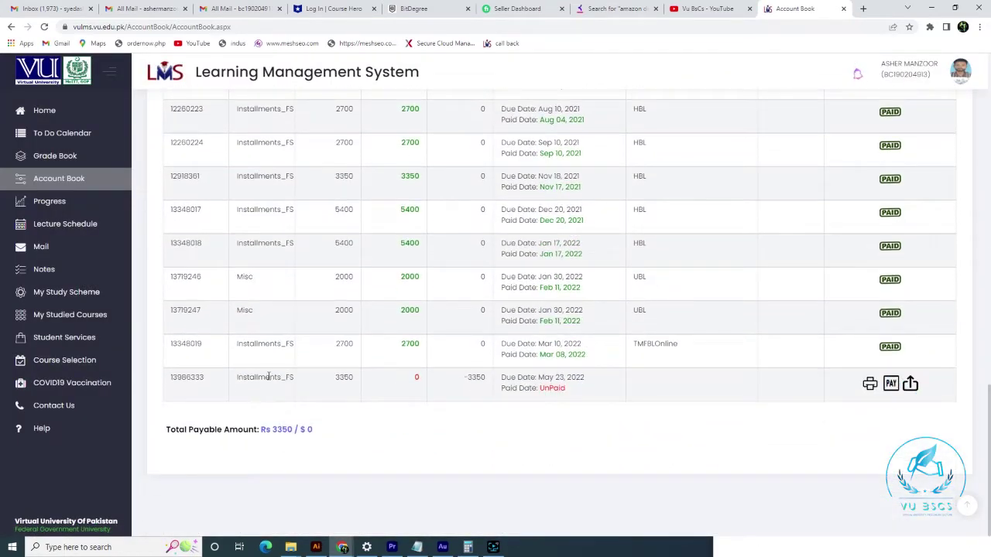
Step: Review the unpaid installment's challan number and payable amount in the account book, and view its printable challan
double_click(179, 378)
scroll(221, 363, "up", 10)
scroll(217, 356, "down", 10)
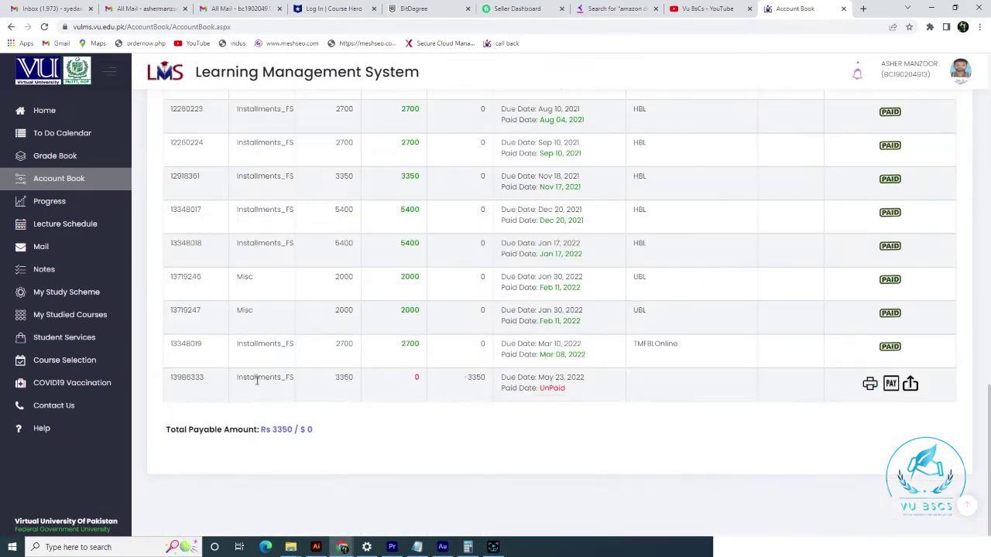
double_click(176, 377)
left_click(174, 380)
double_click(176, 378)
scroll(224, 363, "up", 10)
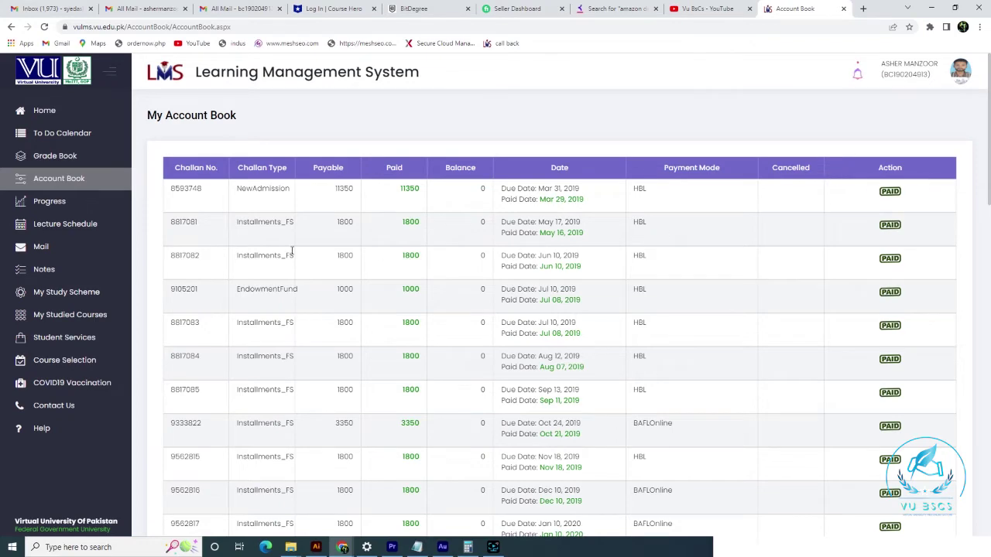
scroll(290, 253, "down", 10)
left_click_drag(238, 378, 354, 379)
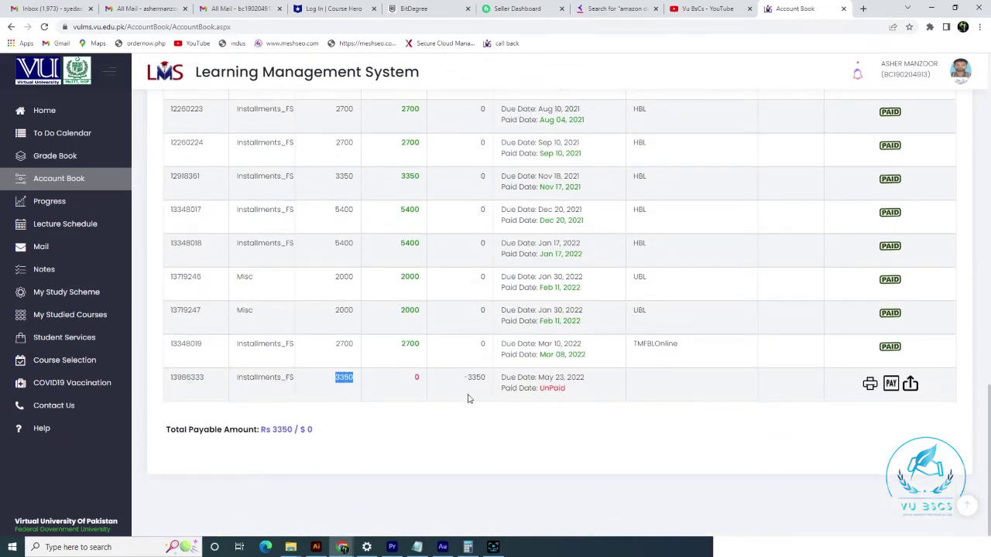
left_click(870, 384)
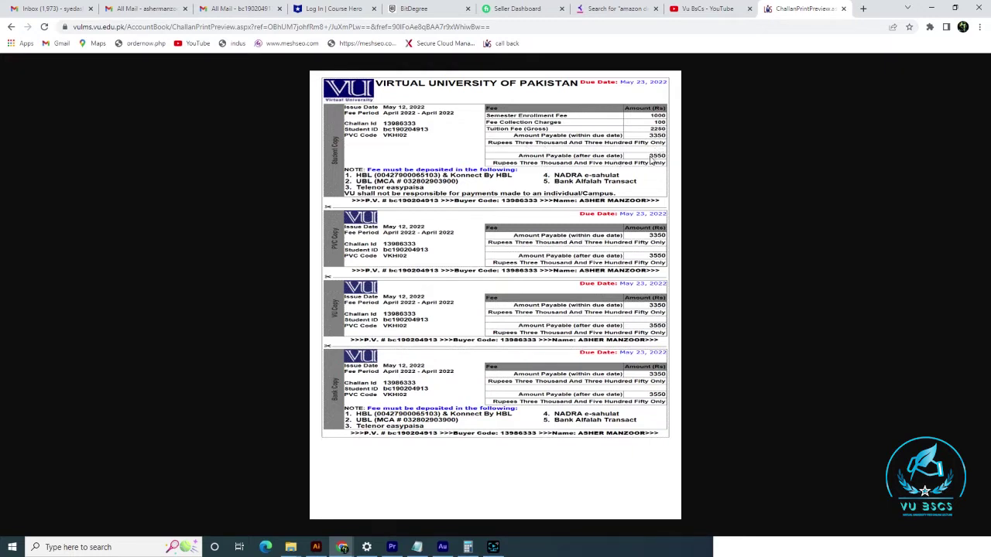
left_click(11, 26)
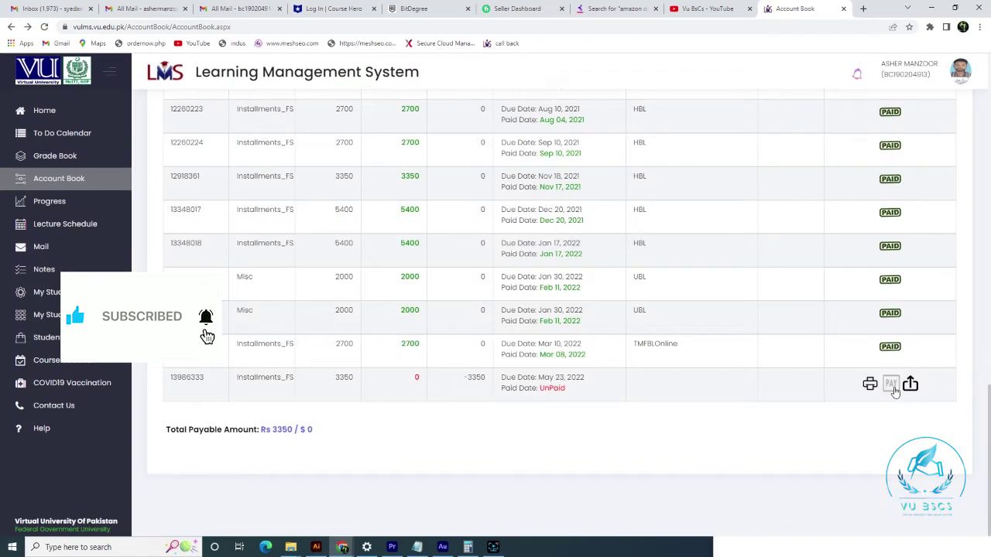
Step: Open the online payment form for the unpaid installment challan and fill in the student's first name, last name and email
left_click(892, 385)
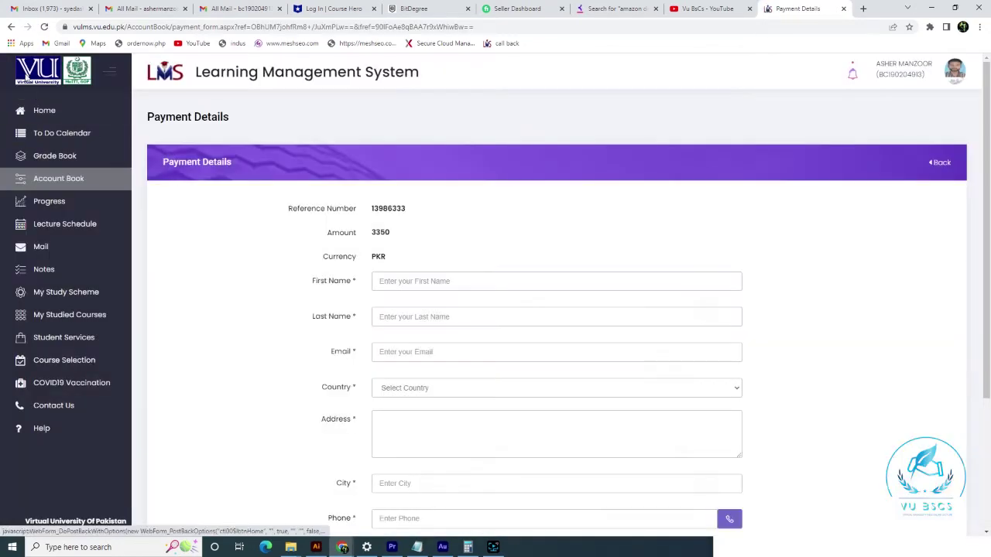
left_click_drag(372, 211, 422, 213)
double_click(372, 230)
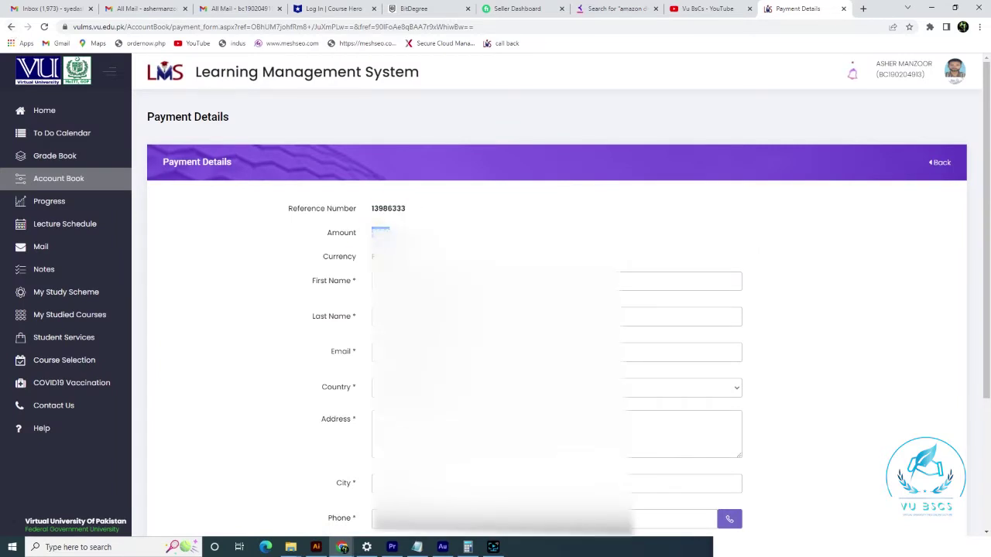
left_click(418, 281)
left_click(418, 317)
left_click(418, 352)
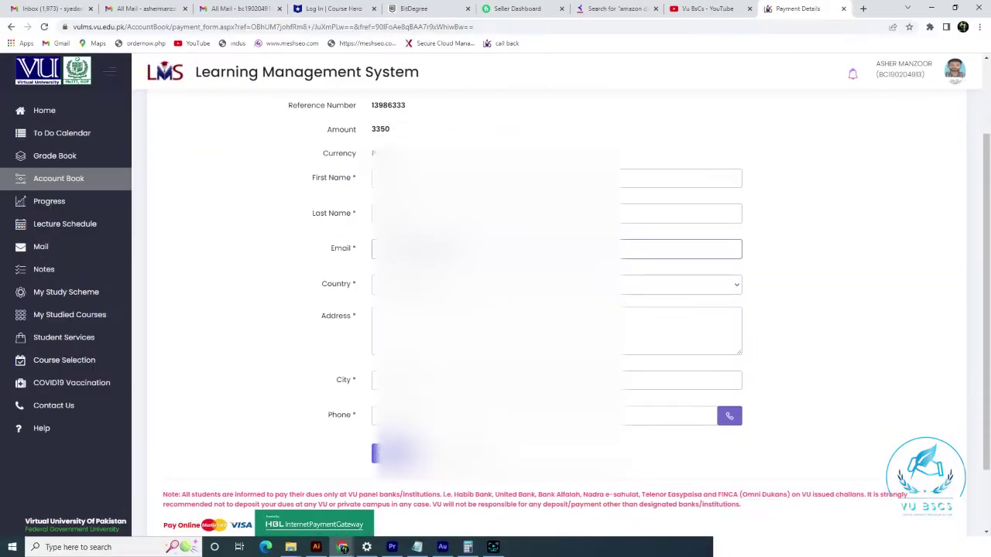
Step: Select the student's country and enter the postal address in the payment details form
left_click(556, 284)
key("p")
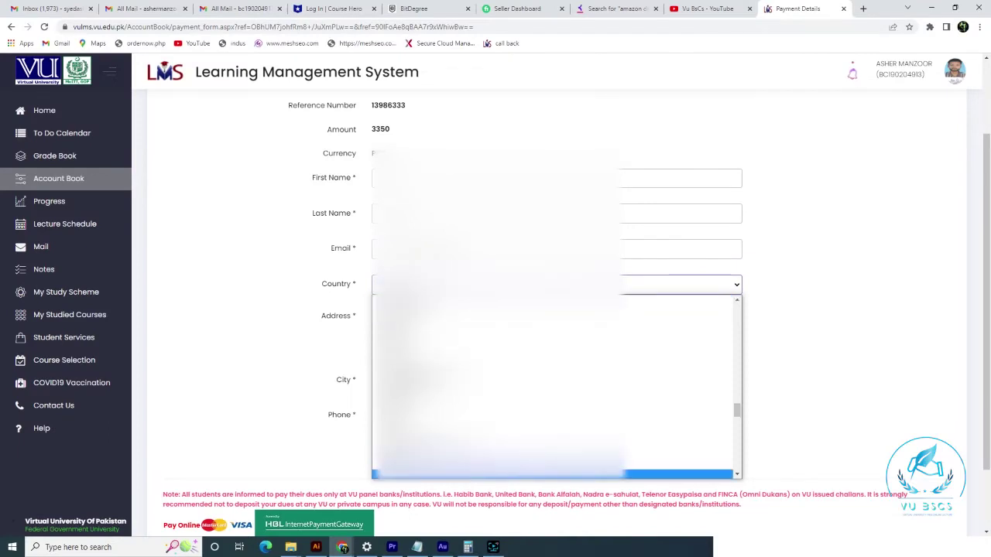
left_click(410, 475)
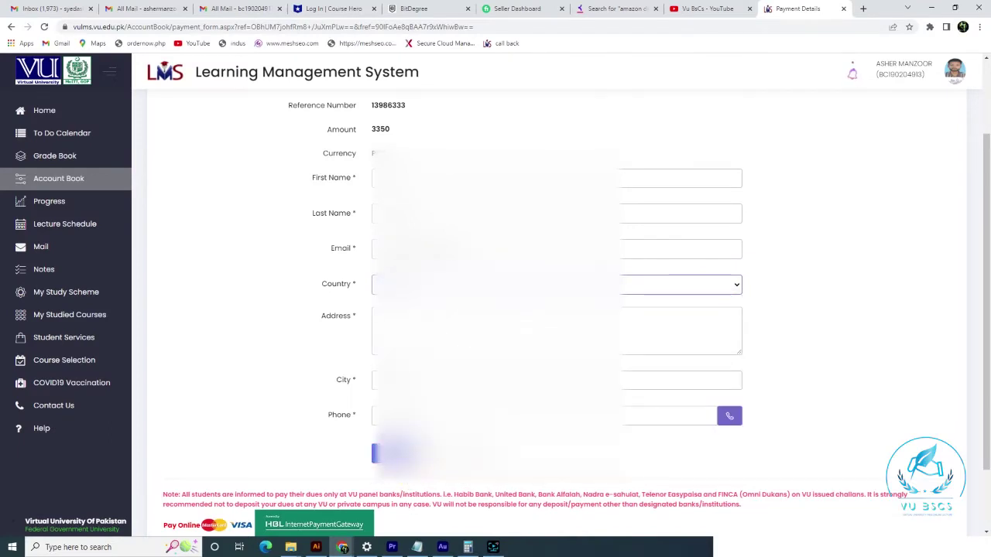
left_click(417, 328)
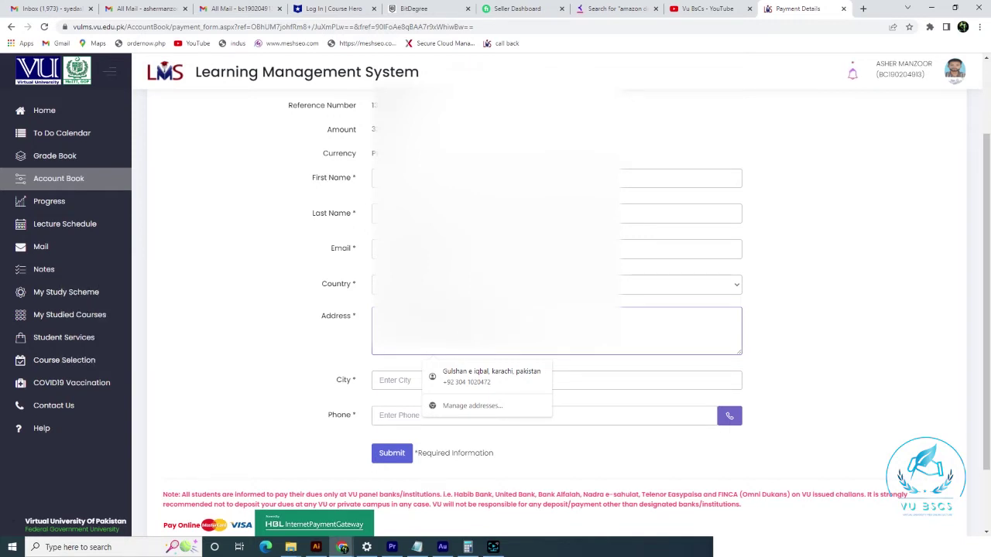
Step: Enter the student's city and phone number in the payment details form
scroll(386, 345, "down", 1)
left_click(404, 300)
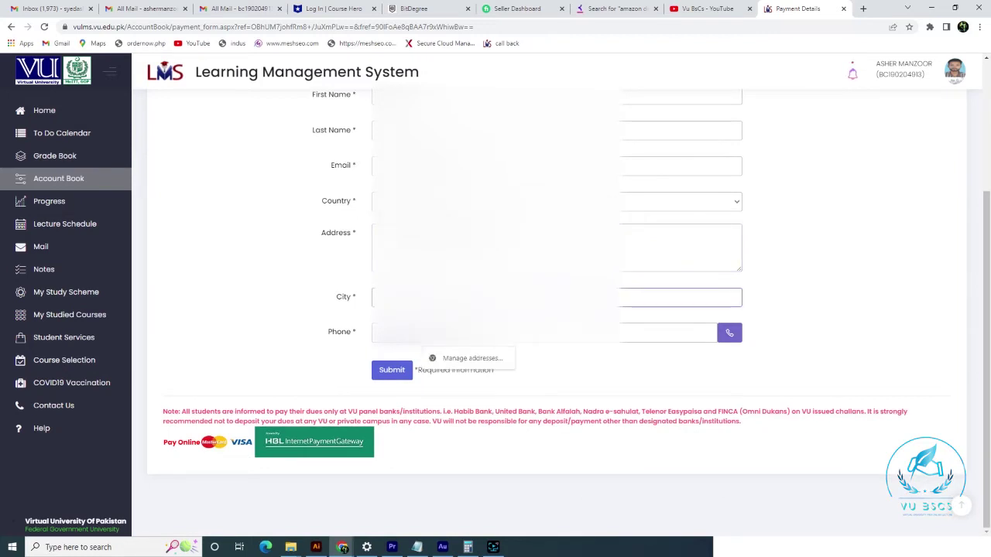
left_click(407, 333)
left_click(407, 333)
left_click(407, 297)
left_click(407, 333)
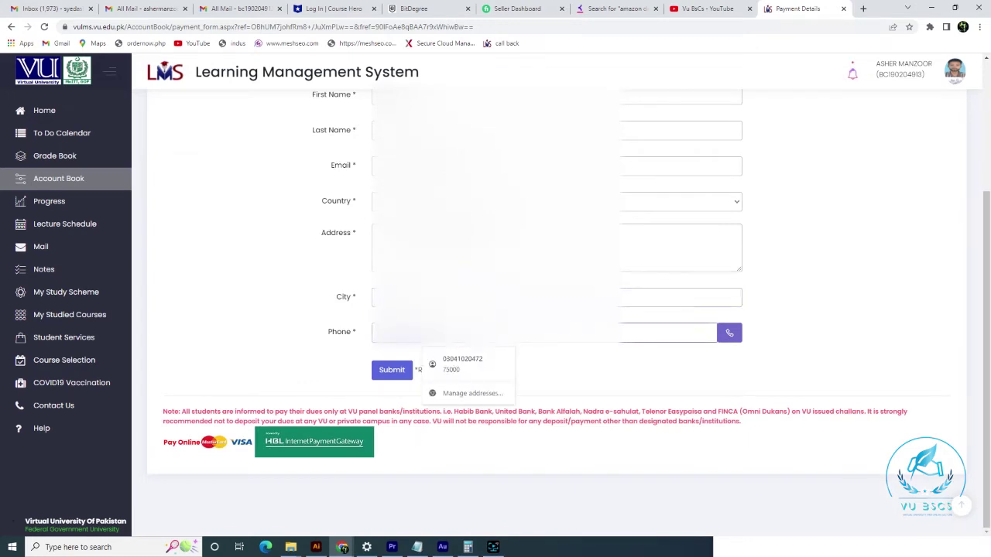
left_click(408, 333)
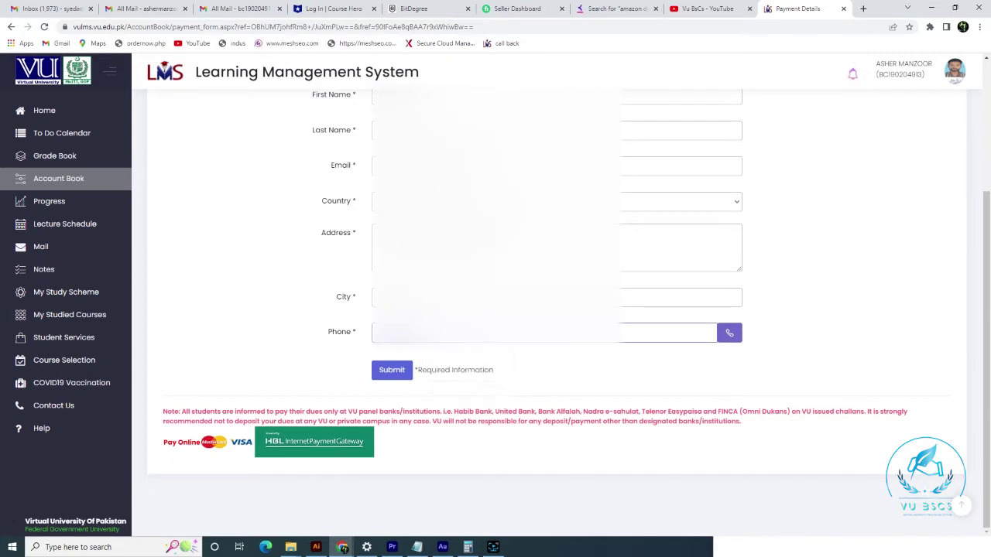
left_click(404, 338)
left_click(404, 337)
Step: Read the note below the form about the designated banks and institutions for paying dues
left_click_drag(291, 412, 491, 410)
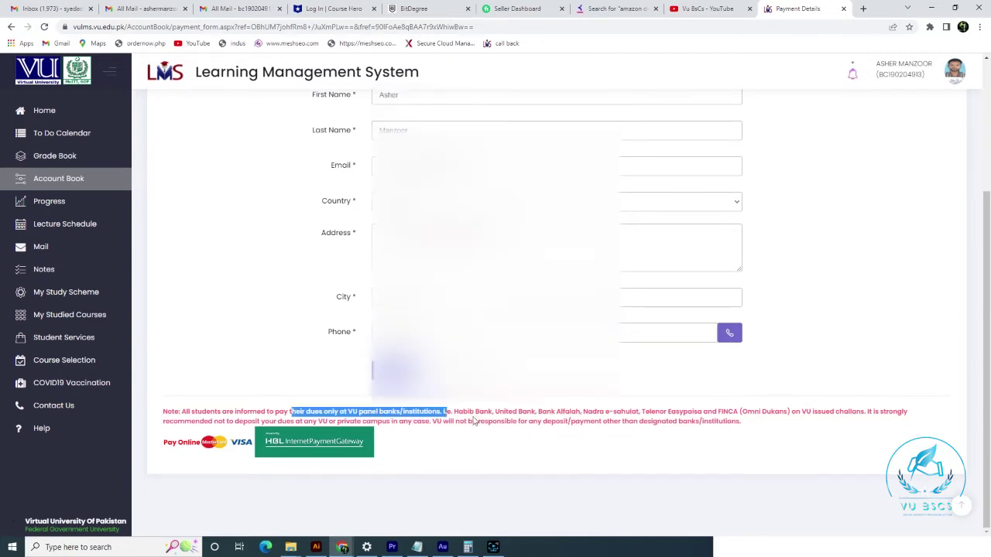
double_click(514, 411)
double_click(566, 411)
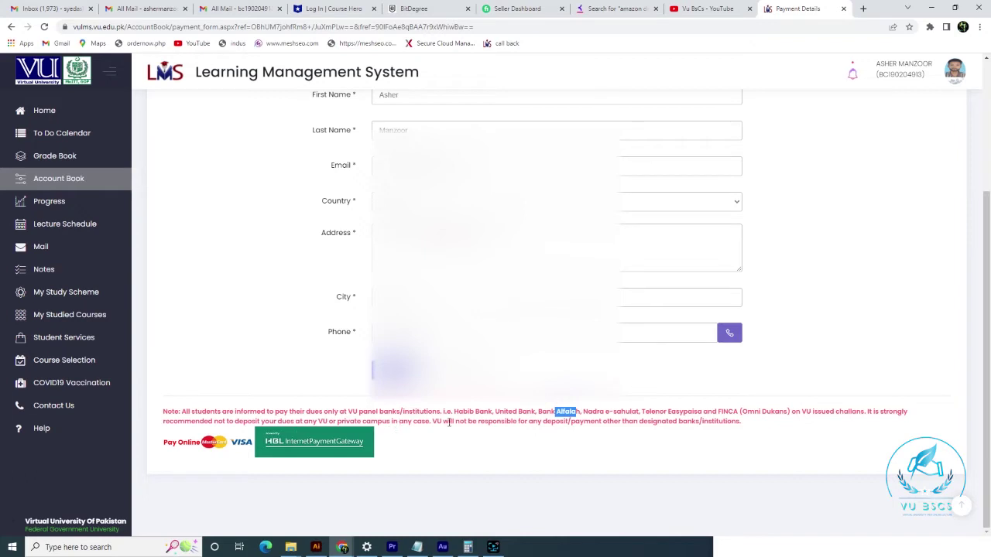
left_click_drag(537, 422, 723, 422)
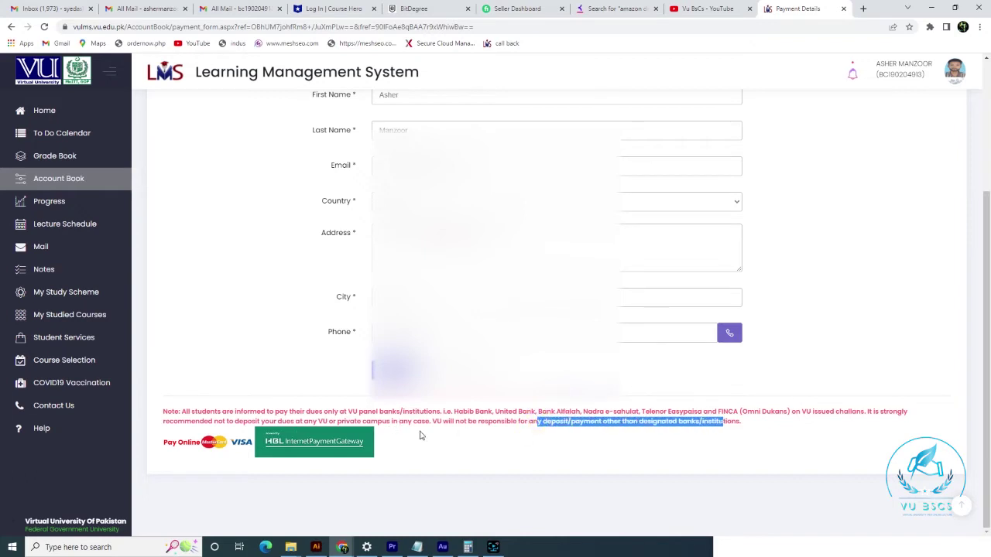
Step: Submit the payment details form and confirm the payment with the Terms & Conditions accepted
scroll(378, 442, "up", 1)
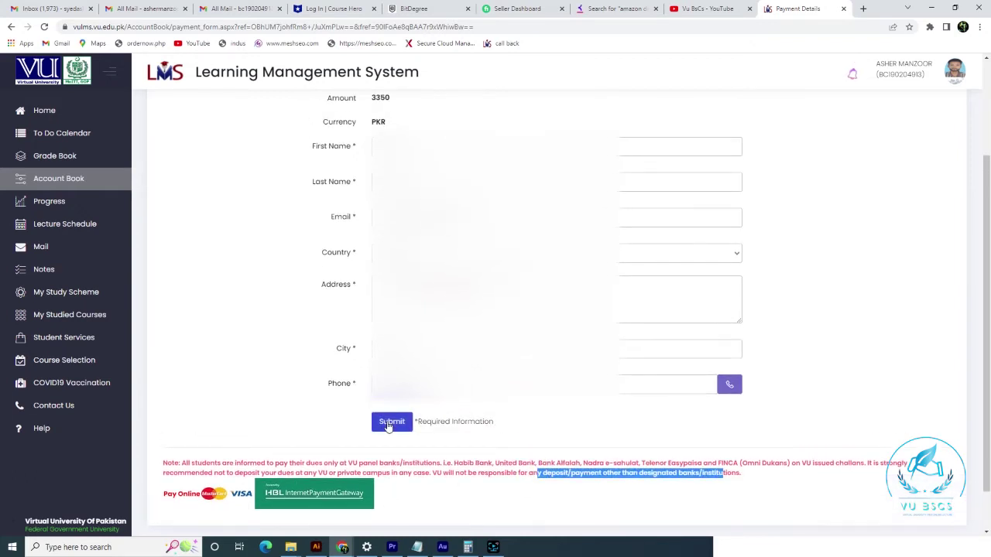
left_click(391, 421)
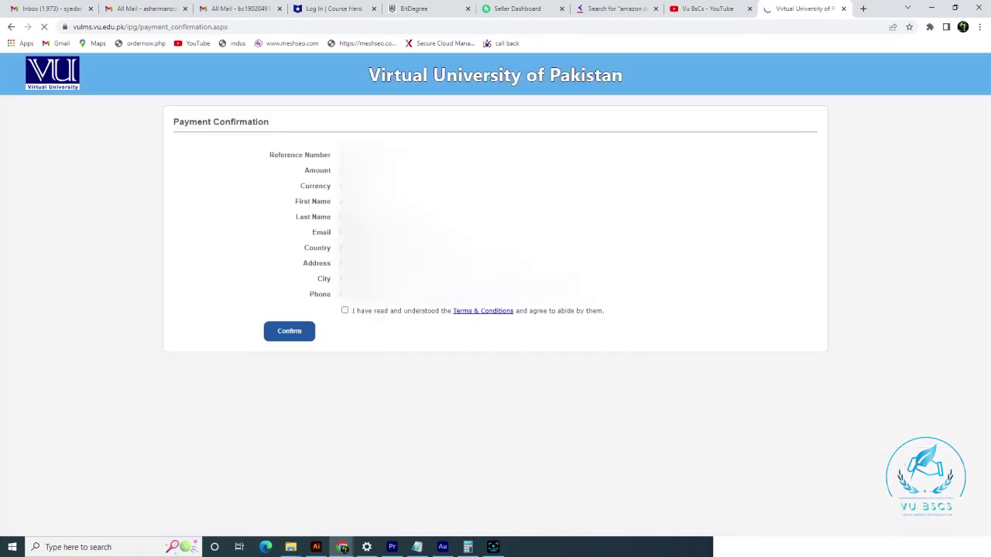
left_click(338, 172)
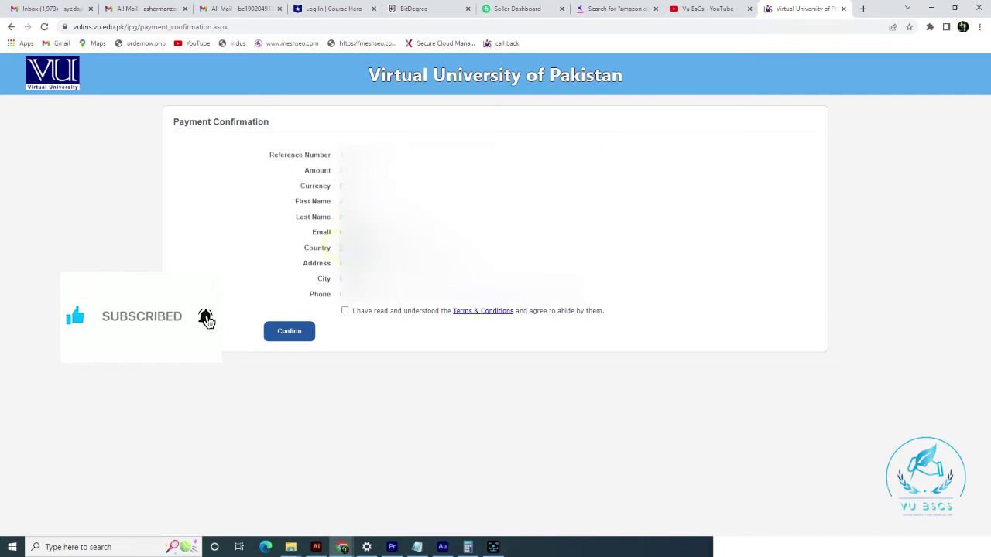
left_click(345, 312)
left_click(294, 333)
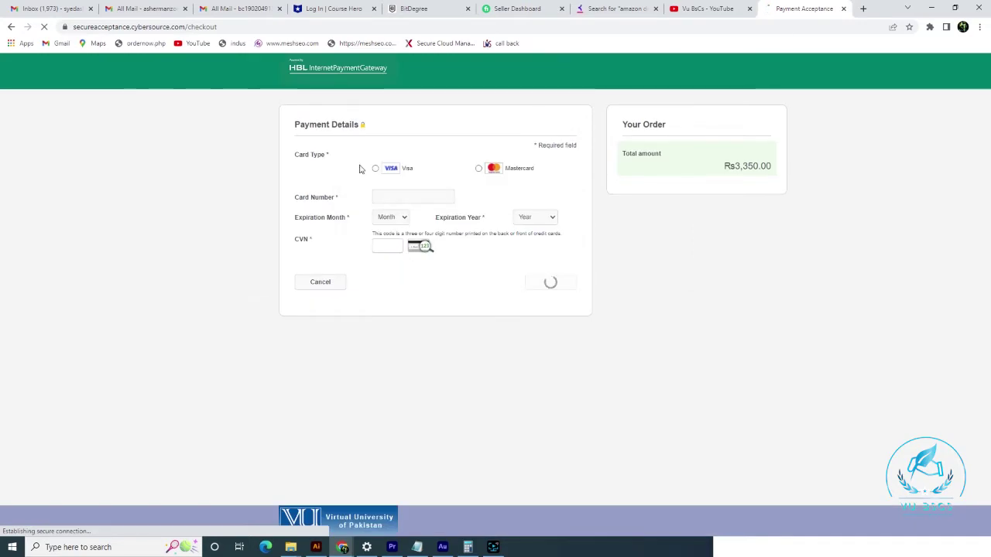
Step: Pay the fee by Mastercard, filling in the card number, expiration month and year, and the CVN
left_click(475, 189)
left_click(416, 217)
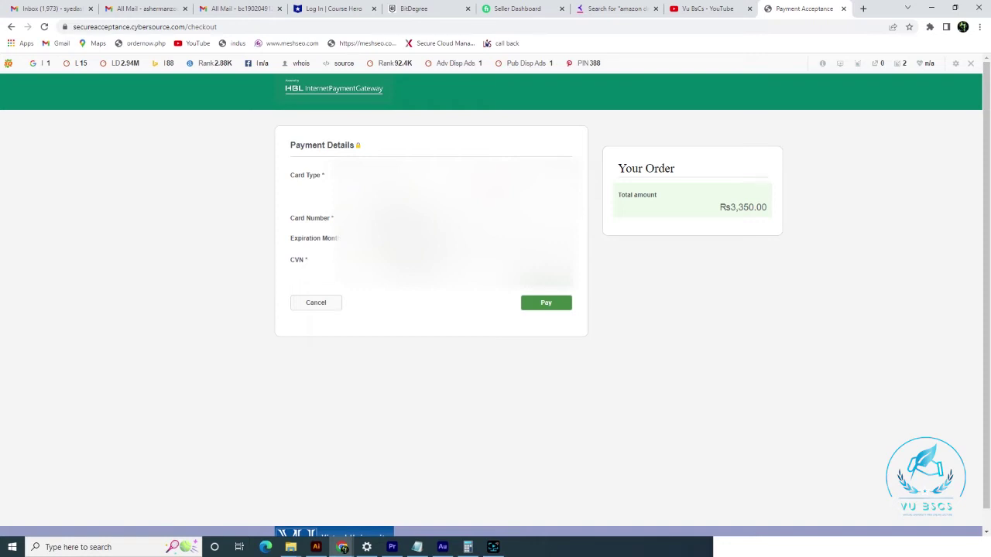
left_click(386, 238)
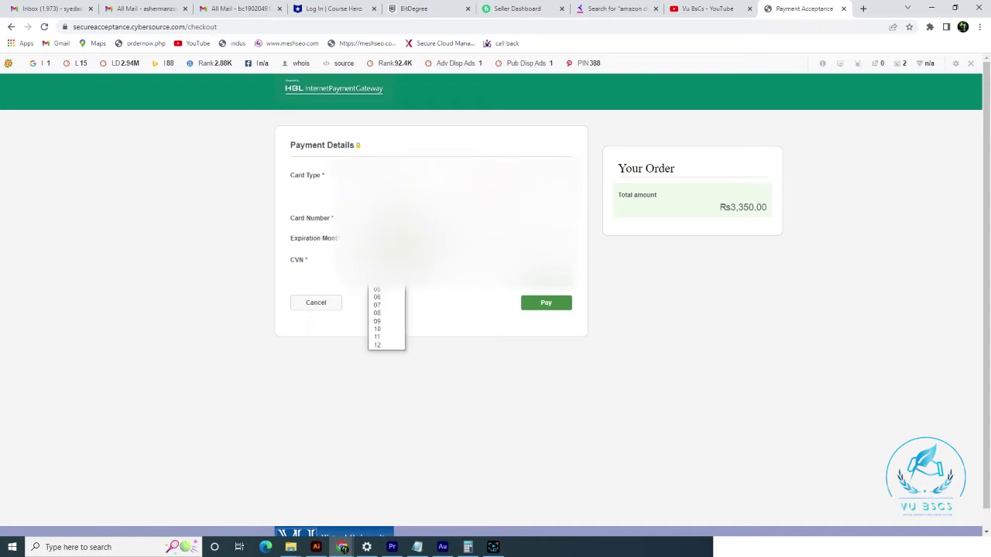
left_click(383, 298)
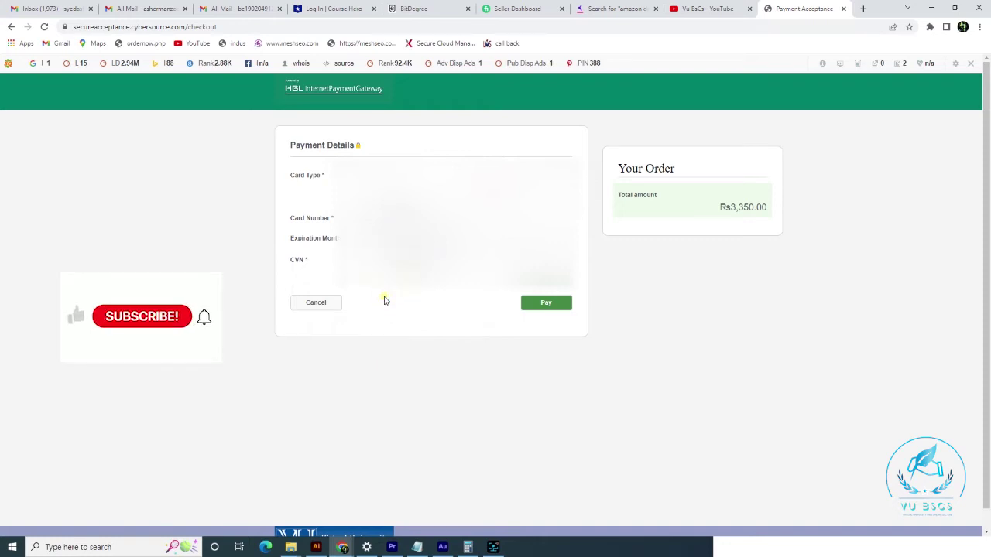
key("ctrl+plus")
key("ctrl+plus")
key("ctrl+plus")
scroll(420, 308, "up", 1)
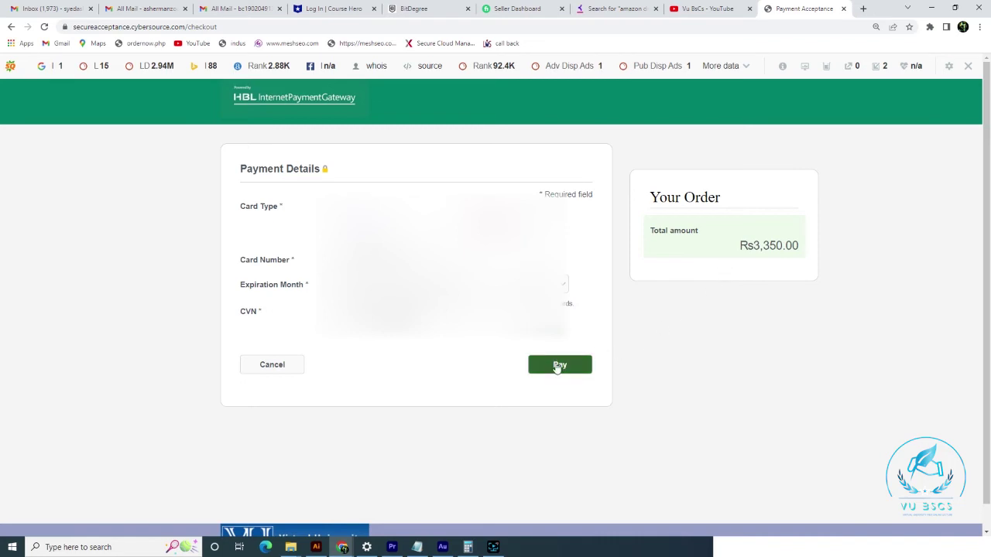
left_click(558, 365)
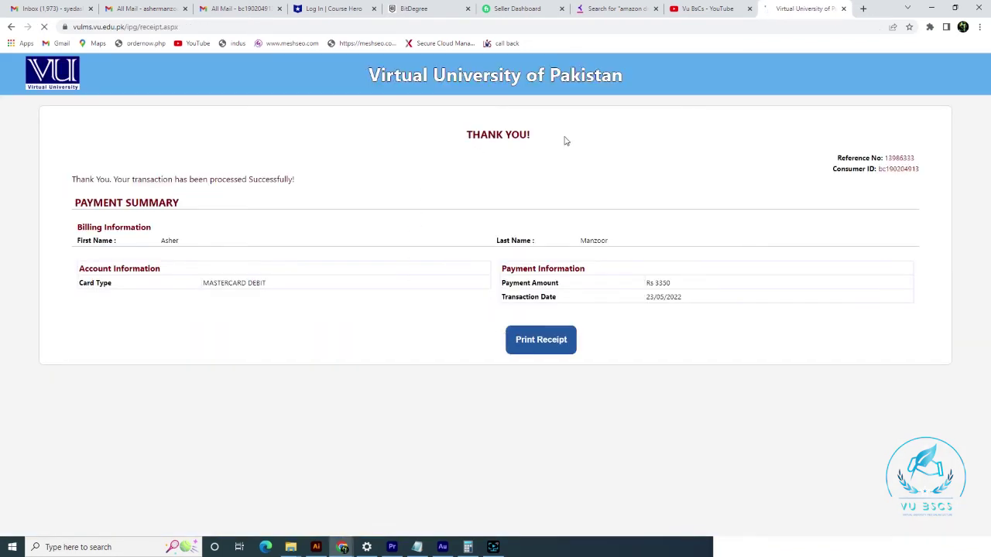
Step: Review the payment receipt's reference details, transaction message, card type and transaction date
left_click_drag(464, 135, 611, 154)
left_click_drag(833, 159, 929, 172)
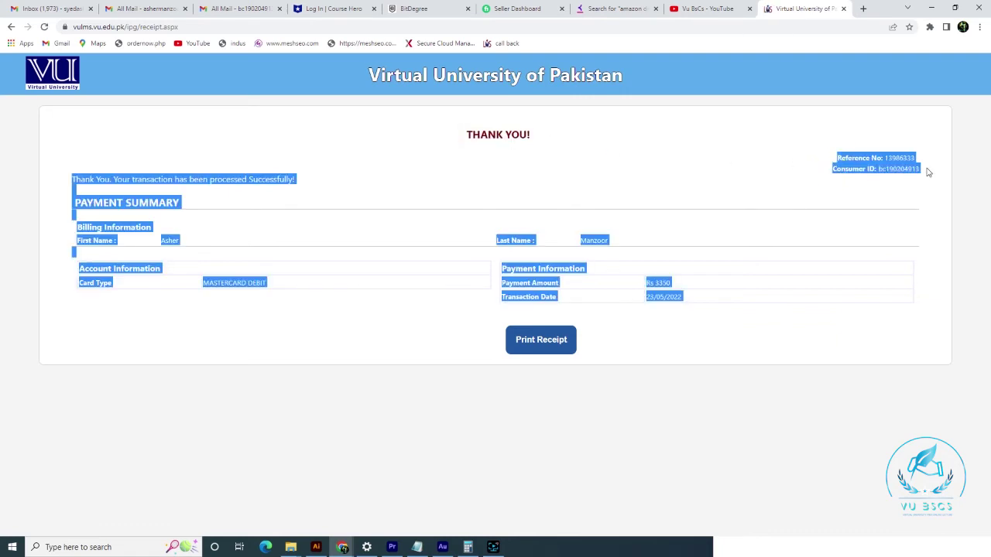
left_click(477, 177)
left_click_drag(138, 179, 271, 179)
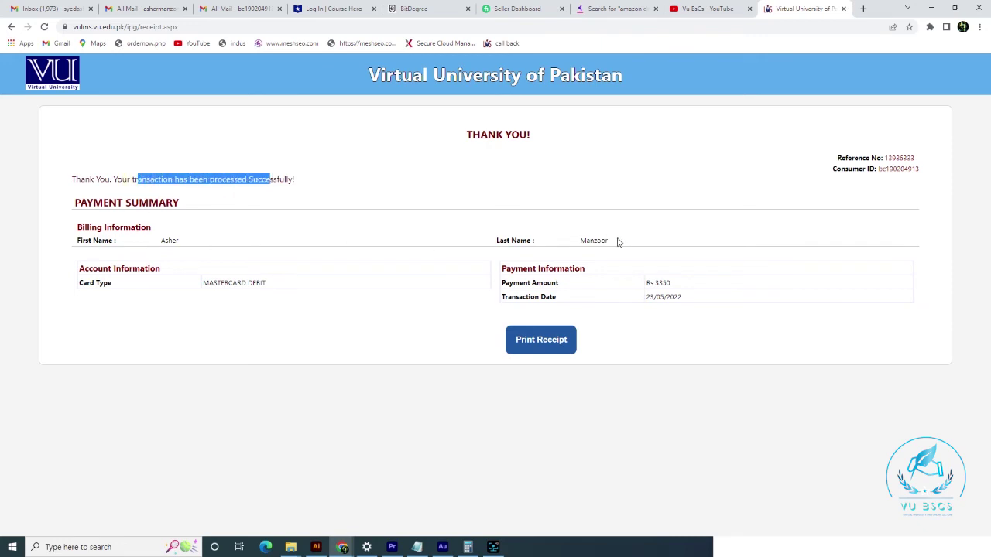
left_click_drag(204, 284, 275, 287)
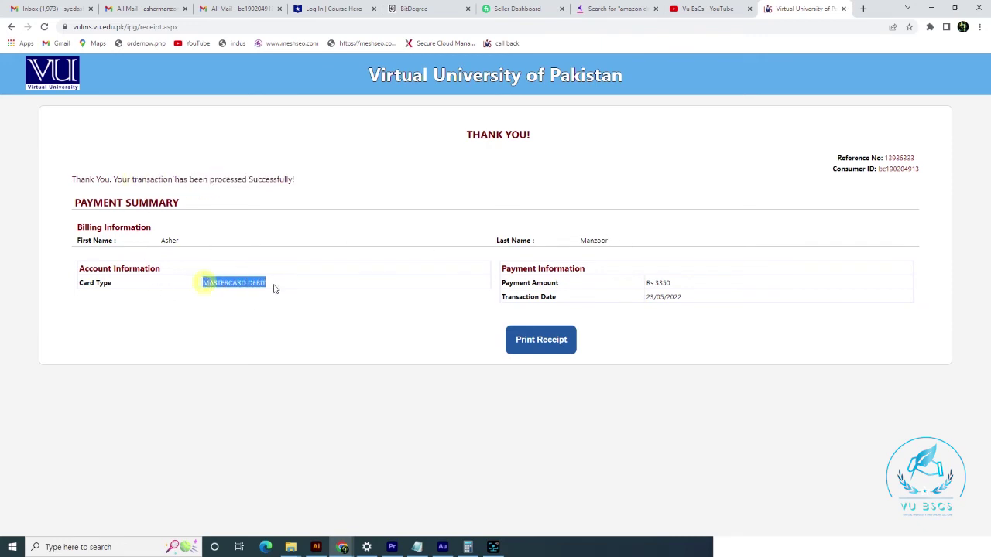
left_click_drag(649, 297, 684, 299)
left_click(648, 296)
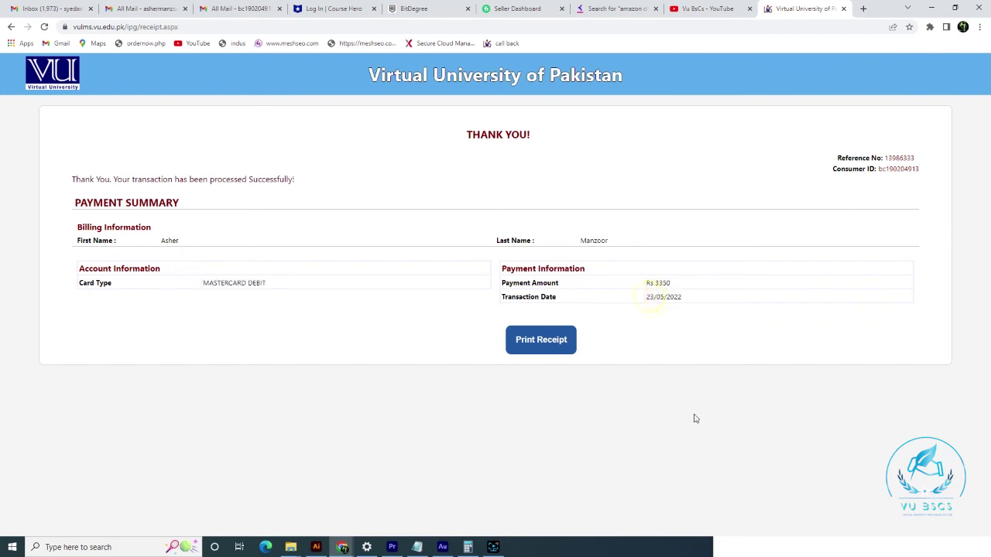
Step: Save the payment receipt as a PDF file
left_click(547, 340)
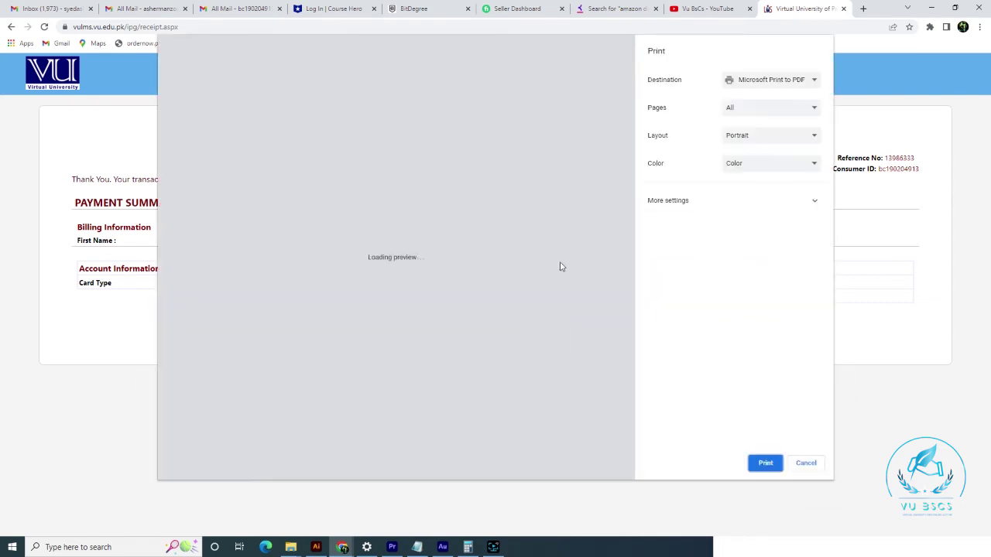
left_click(771, 79)
left_click(774, 101)
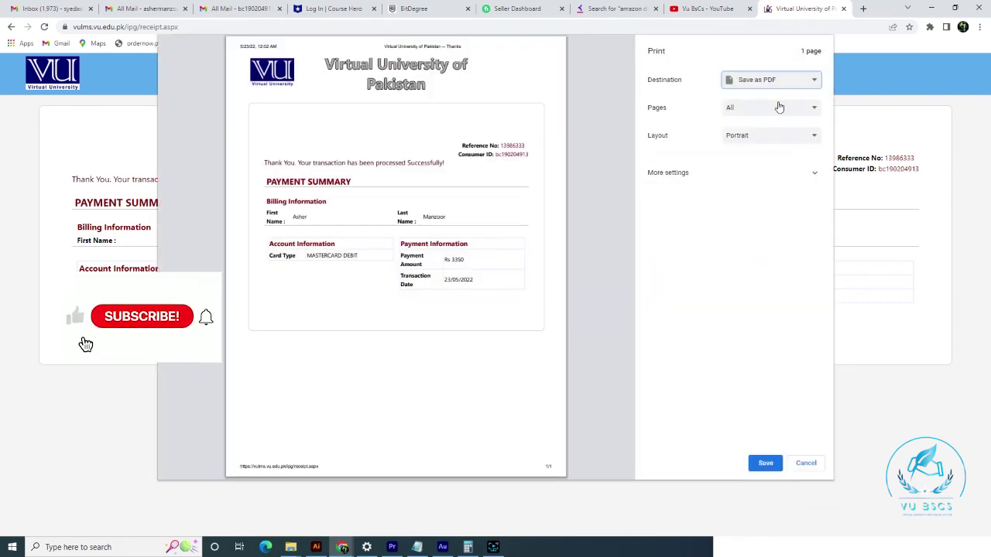
left_click(765, 463)
left_click(600, 431)
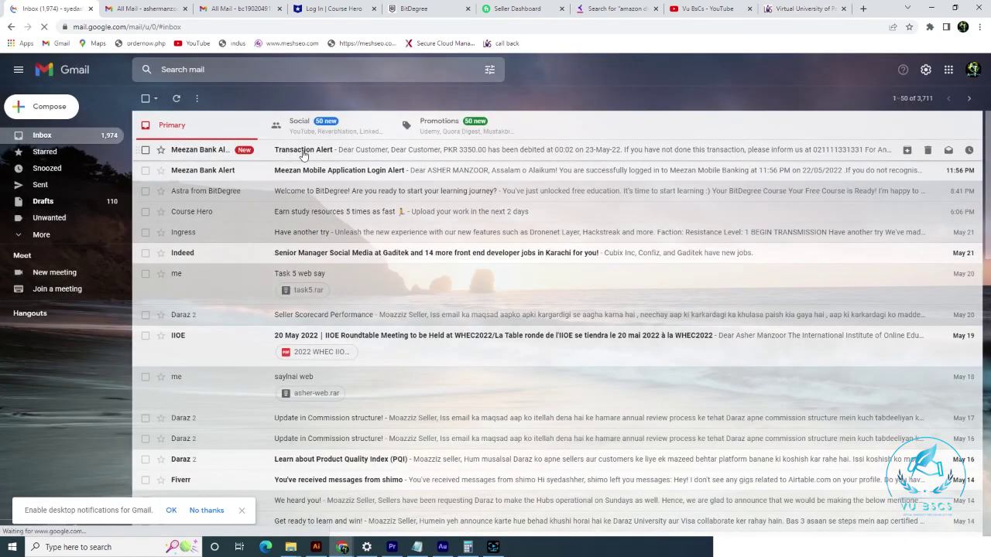
Step: Open the Meezan Bank Transaction Alert email and check the debited amount, time and date of the fee payment
left_click(301, 153)
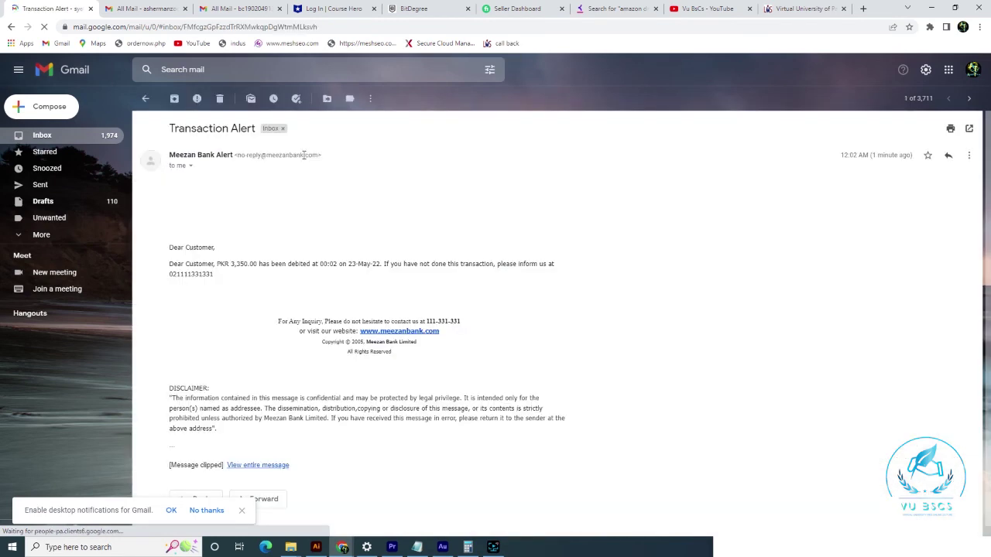
left_click_drag(230, 264, 322, 263)
left_click(292, 278)
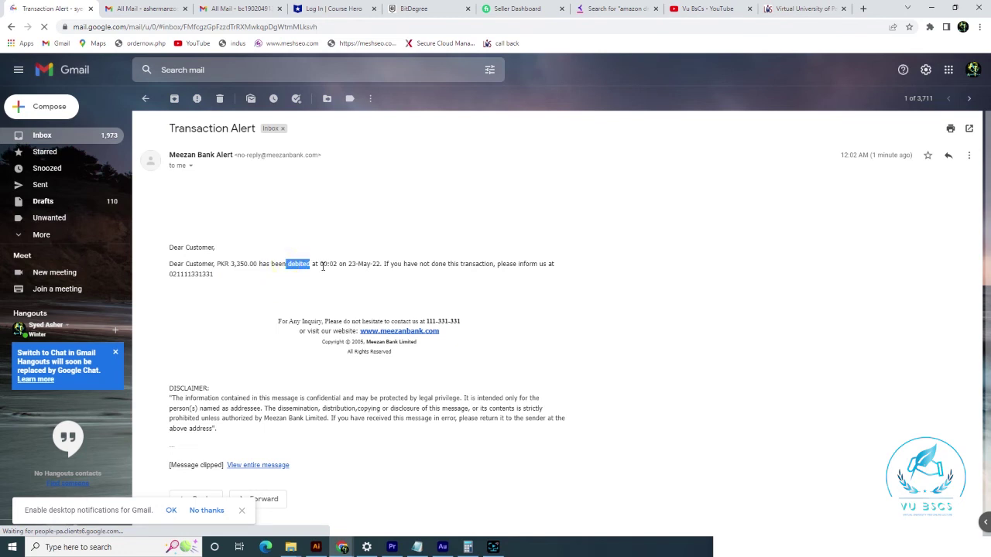
left_click(351, 264)
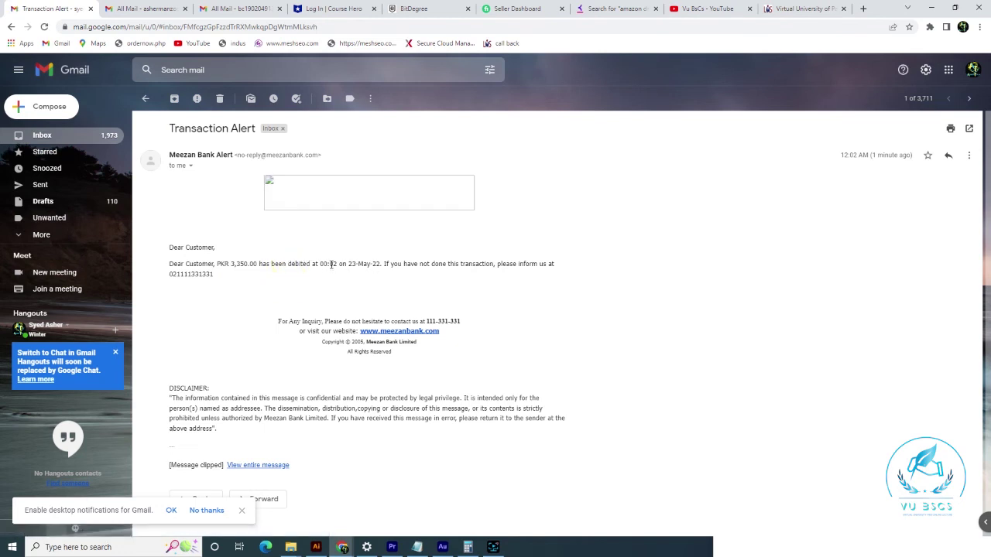
double_click(330, 264)
scroll(360, 305, "down", 1)
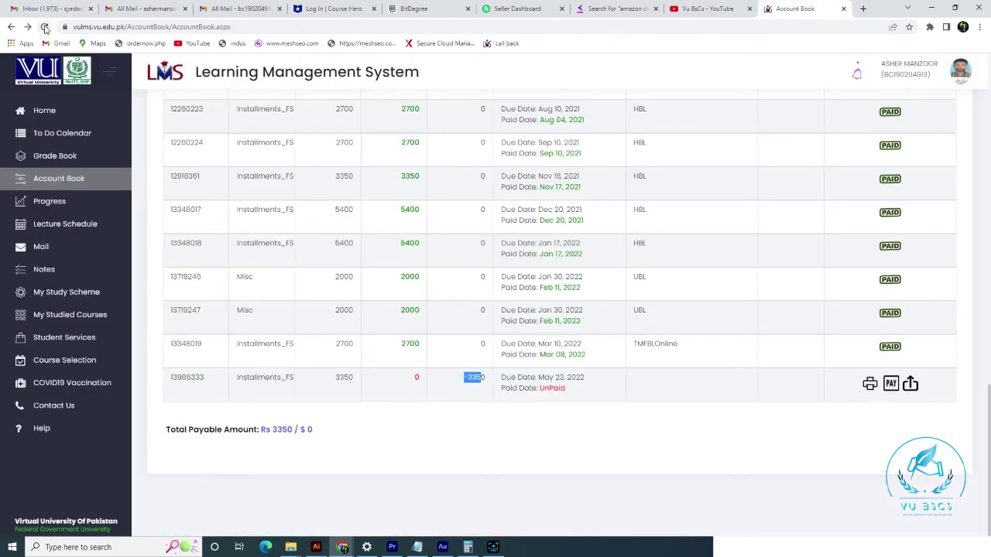
Step: Switch to the LMS, reload the Account Book page and sign in again with the saved credentials
left_click(44, 27)
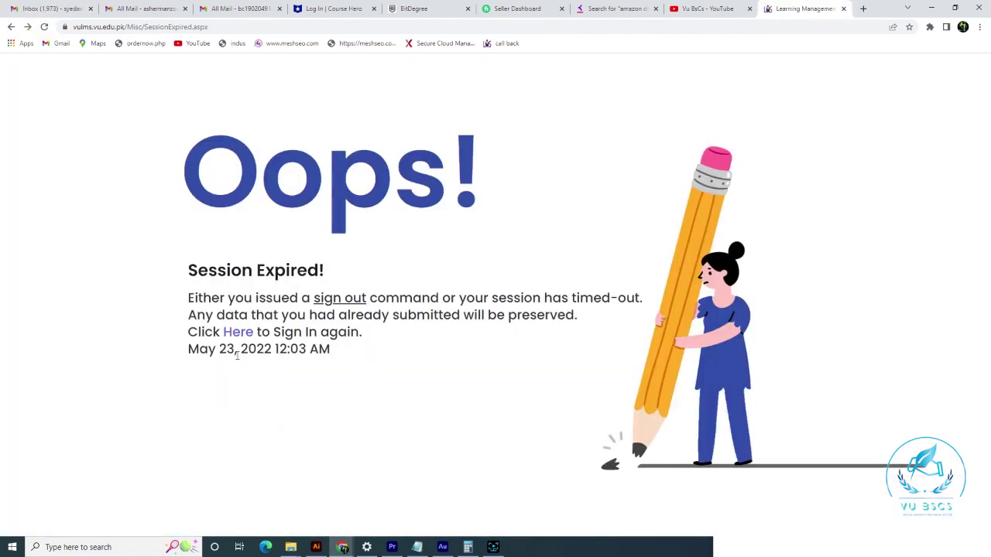
left_click(236, 333)
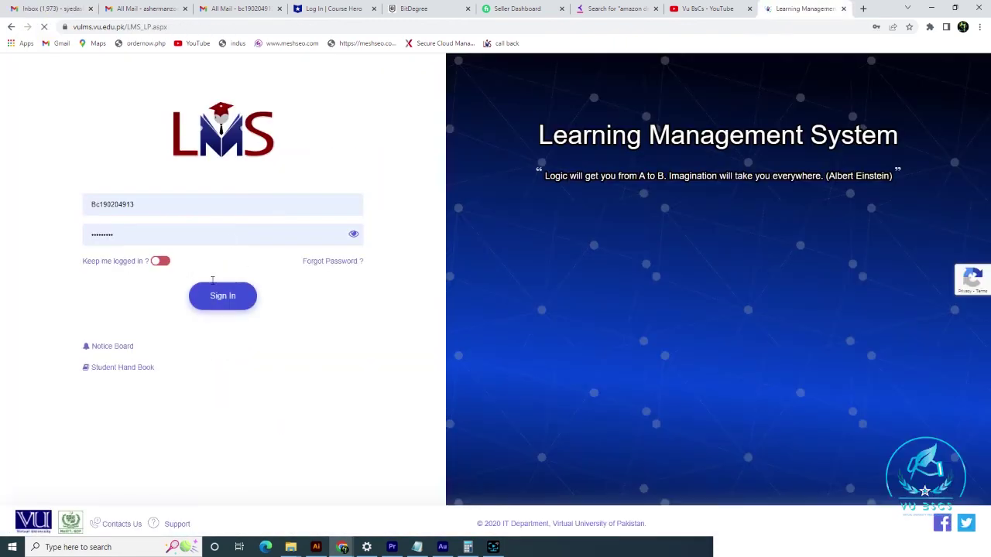
left_click(214, 288)
left_click(213, 356)
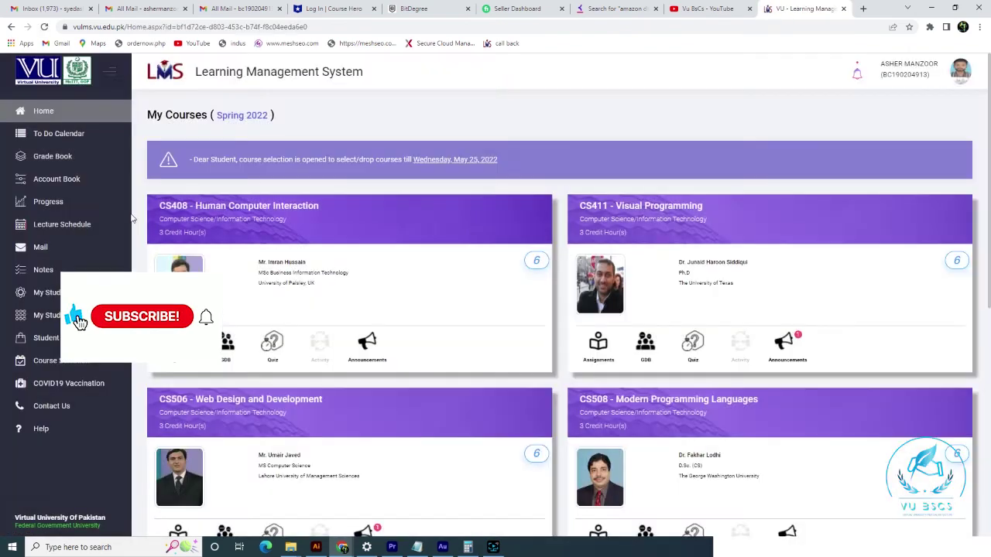
Step: Open the Account Book and check the due date, paid date and payment mode of the most recent challan
left_click(70, 178)
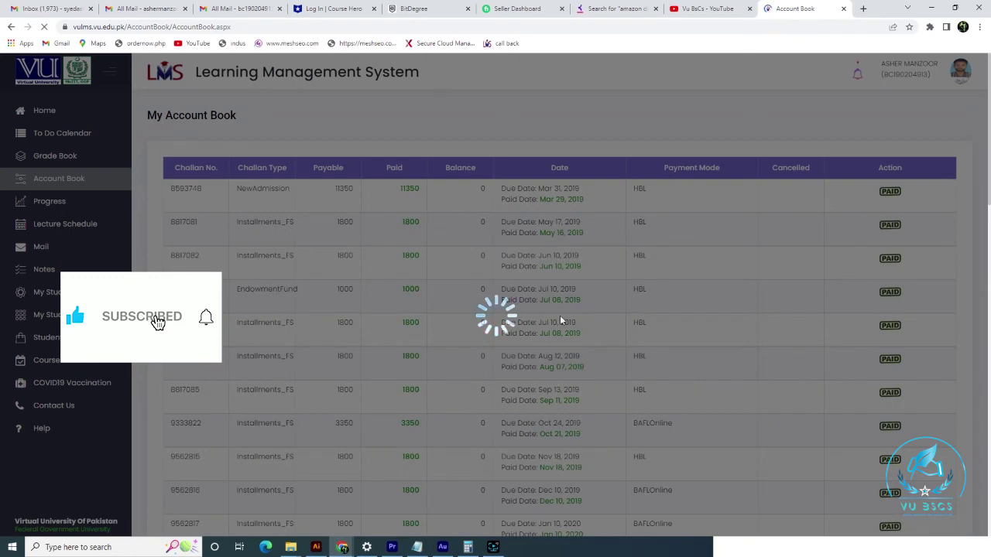
scroll(558, 318, "down", 5)
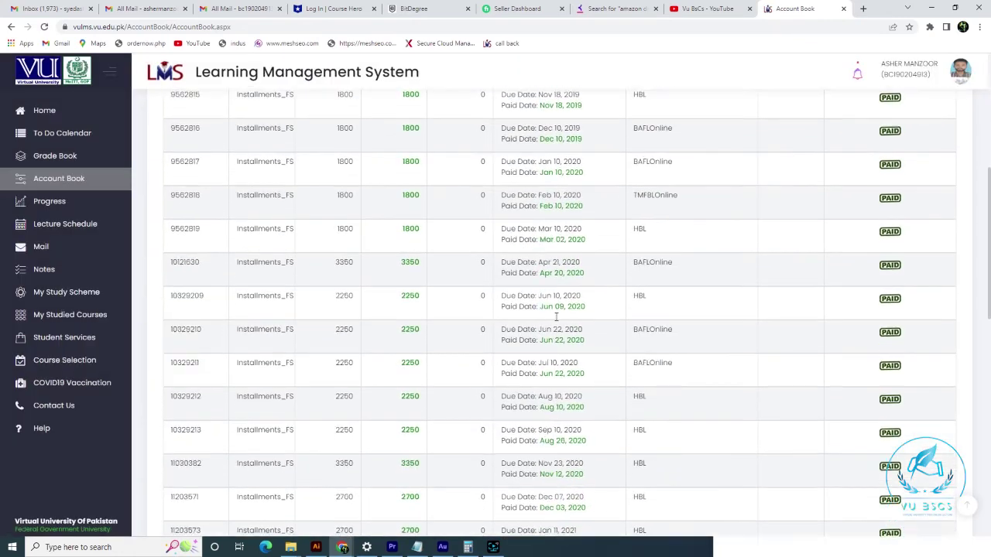
scroll(556, 316, "down", 10)
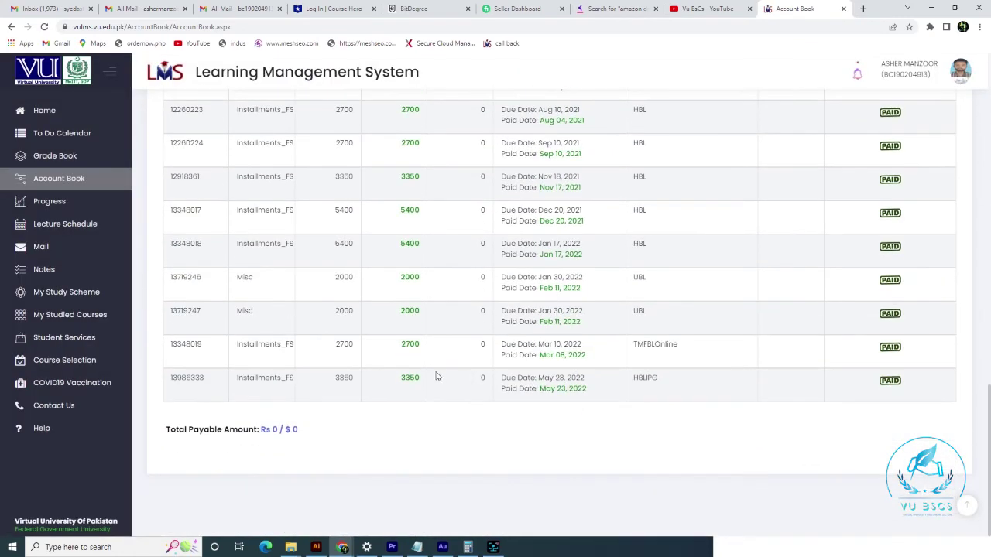
left_click_drag(555, 378, 659, 381)
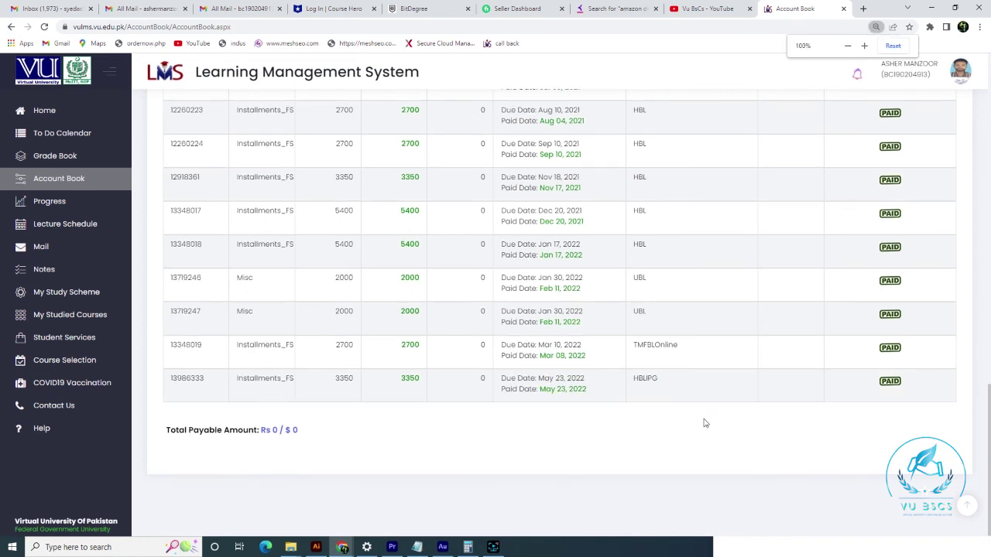
Step: Look through the whole challan history in the account book, from the first admission entry to the latest installment
key("ctrl+minus")
key("ctrl+plus")
scroll(703, 418, "up", 3)
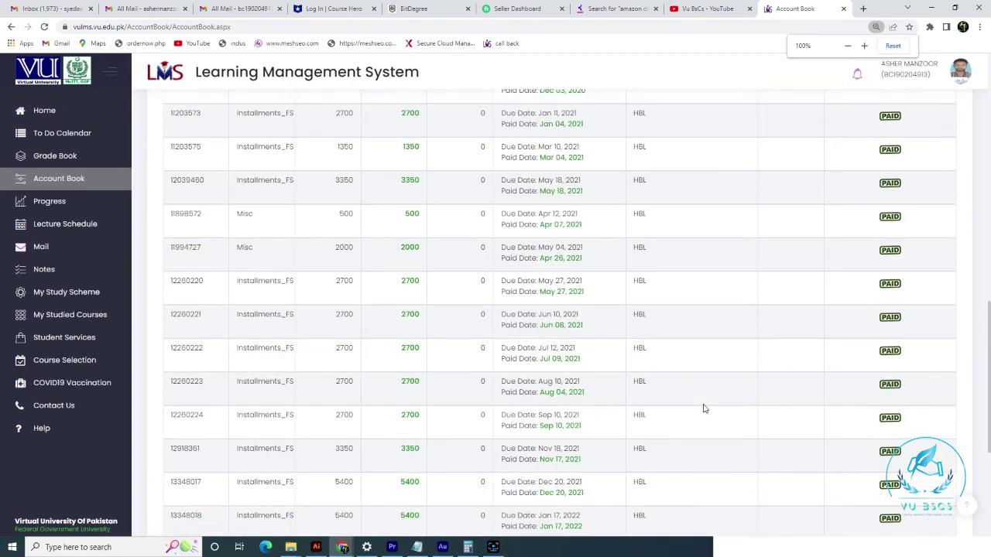
scroll(705, 409, "up", 10)
key("ctrl+plus")
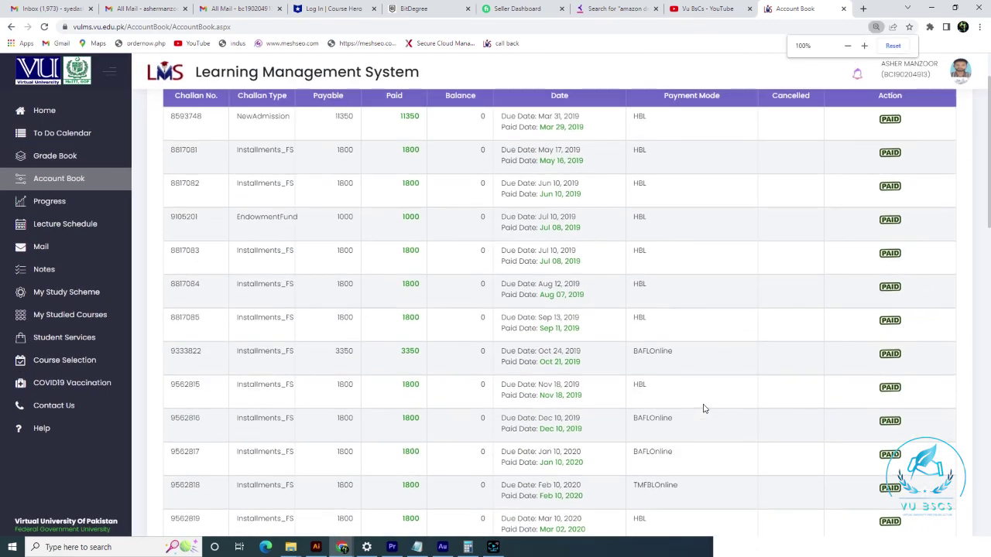
key("ctrl+minus")
key("ctrl+minus")
key("ctrl+minus")
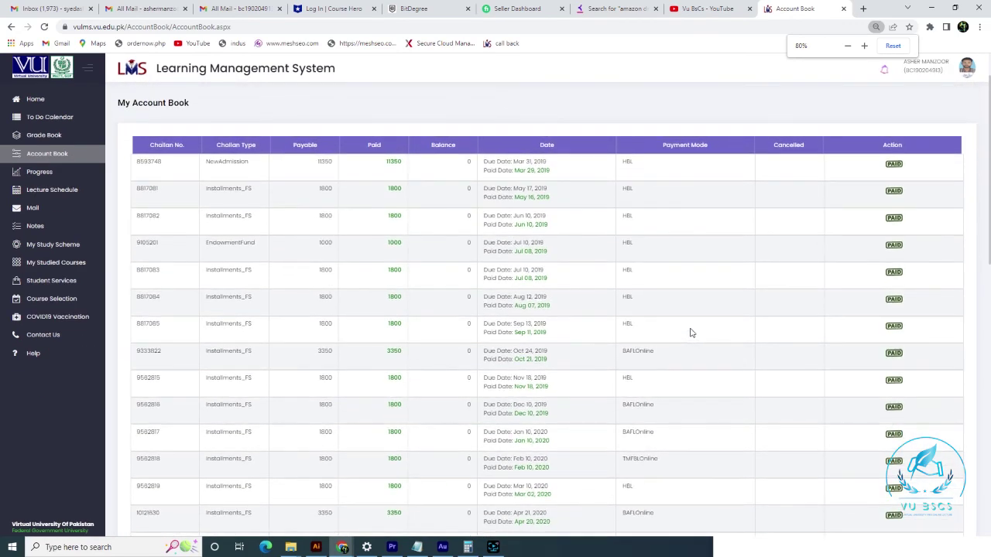
scroll(691, 333, "down", 10)
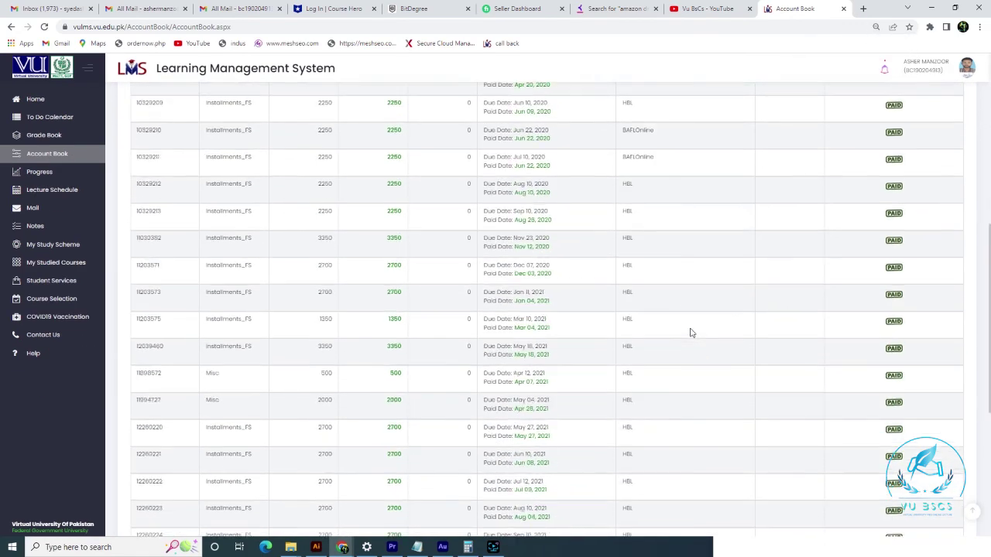
key("ctrl+plus")
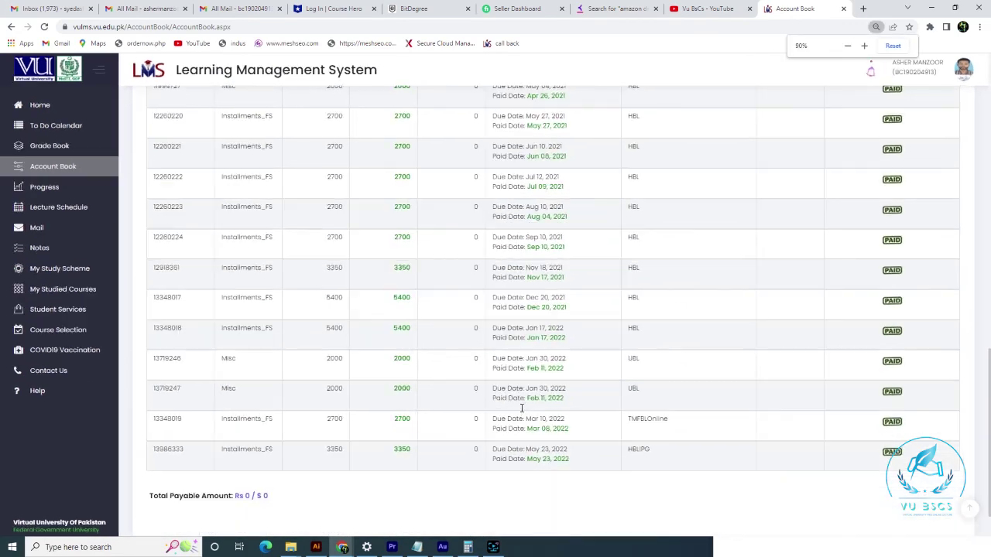
scroll(521, 411, "down", 2)
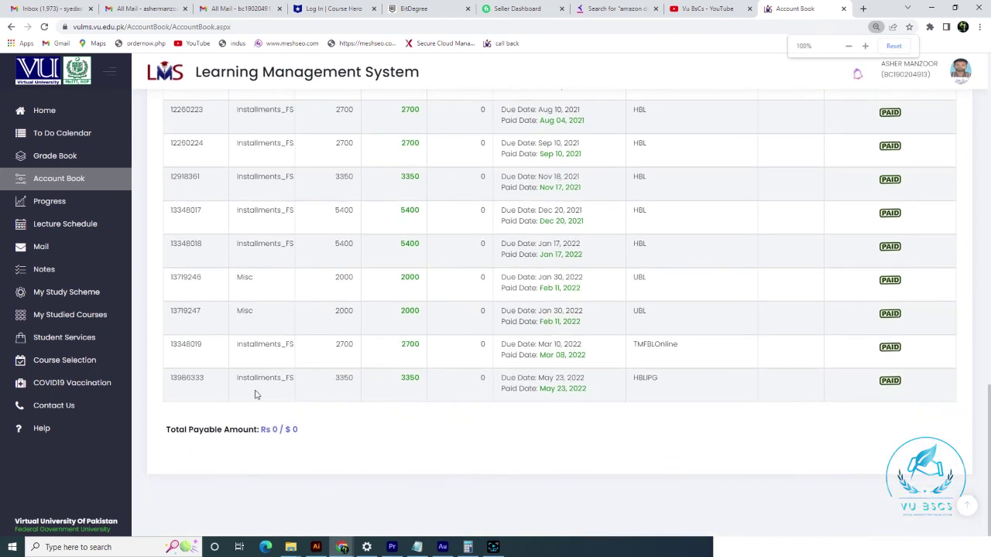
Step: Review the challan type, paid amount and payment status in the latest installment's row
left_click_drag(236, 378, 281, 387)
left_click_drag(400, 378, 449, 379)
left_click(872, 382)
scroll(840, 392, "up", 1)
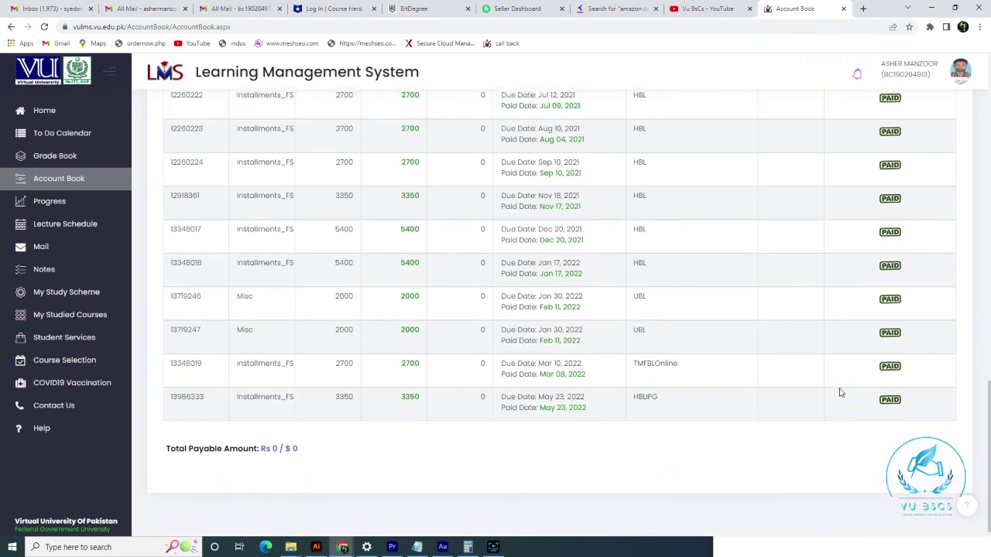